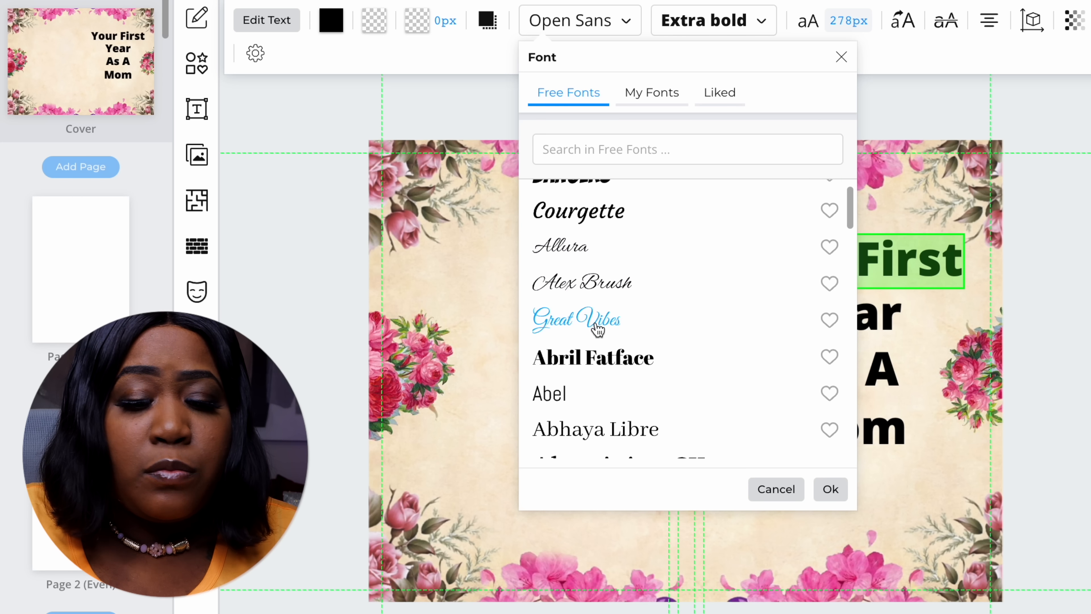
Set the cover's "Your First" text in the Allura script font and enlarge it slightly
{"action": "left_click", "coordinate": [576, 248]}
{"action": "left_click", "coordinate": [894, 208]}
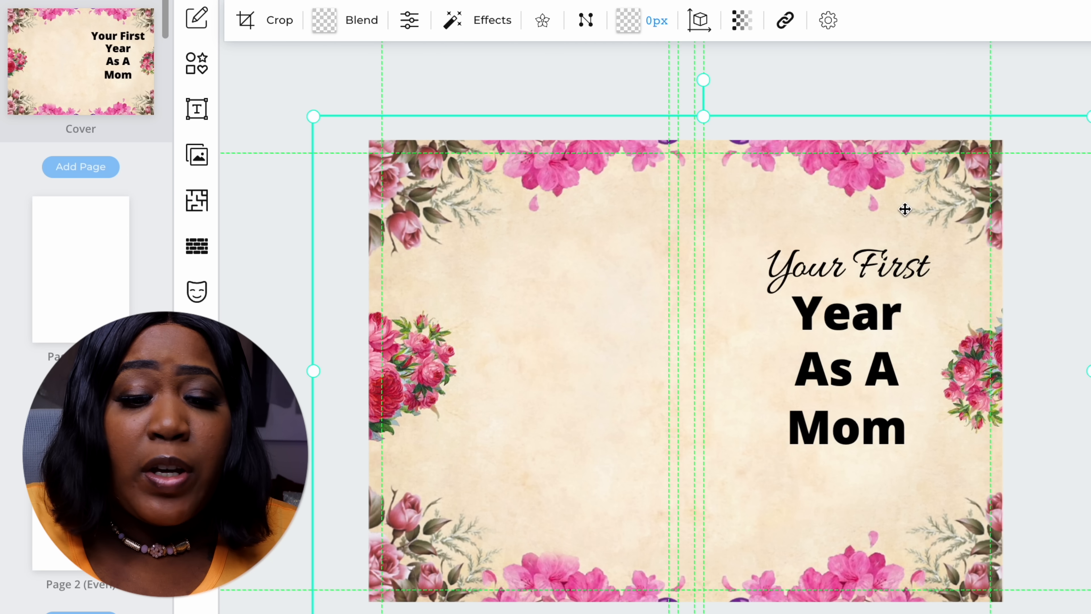
{"action": "left_click", "coordinate": [896, 276]}
{"action": "left_click_drag", "start_coordinate": [927, 236], "coordinate": [903, 249]}
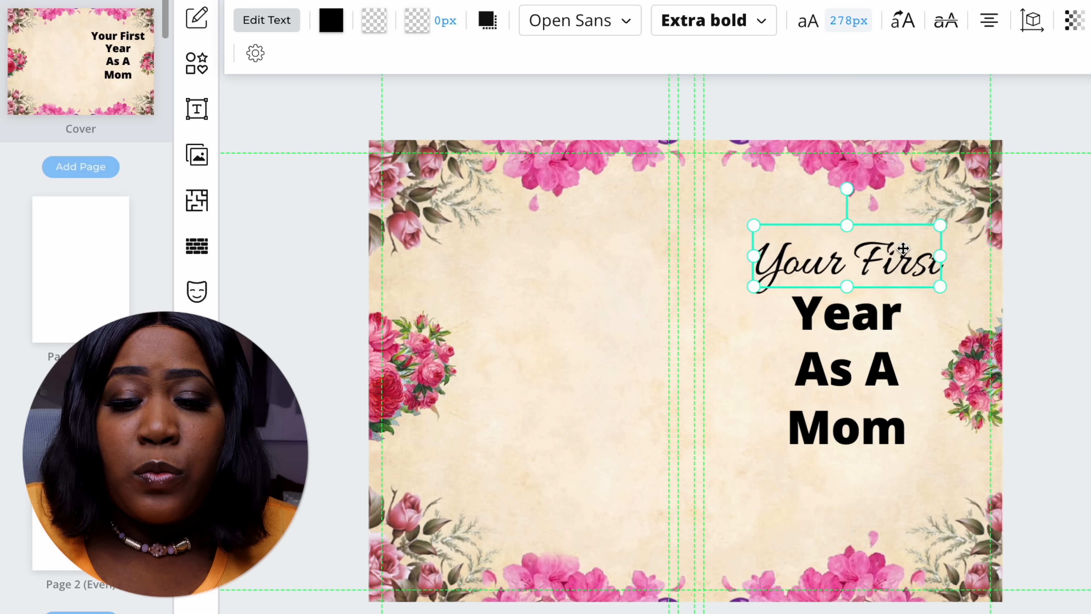
Change the font of the cover's "Year" text to Courgette
{"action": "left_click", "coordinate": [886, 319]}
{"action": "left_click", "coordinate": [578, 28]}
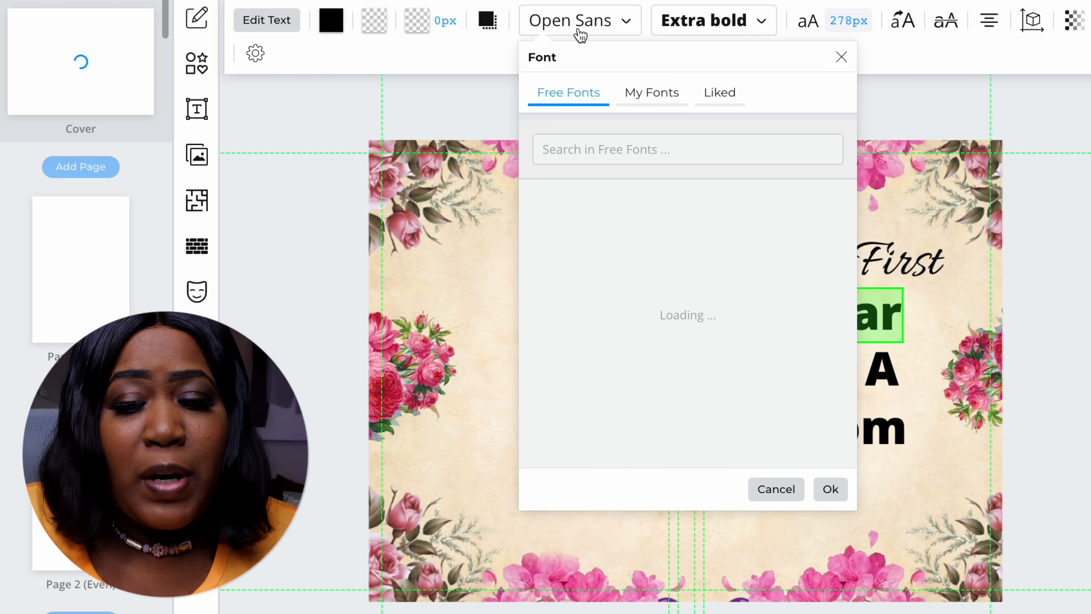
{"action": "scroll", "coordinate": [627, 229], "scroll_direction": "down", "scroll_amount": 1}
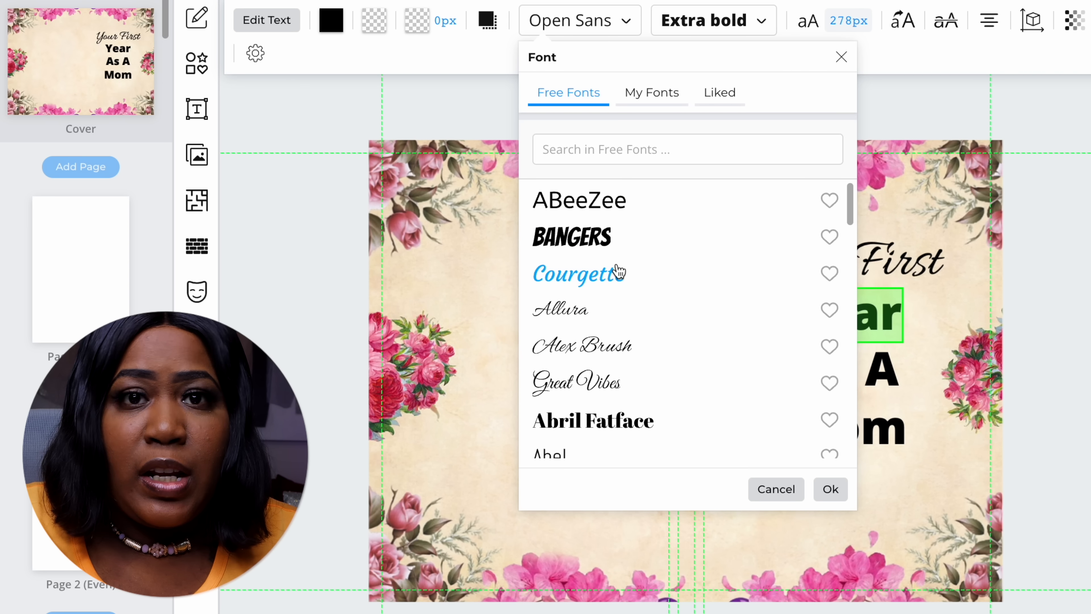
{"action": "left_click", "coordinate": [618, 275]}
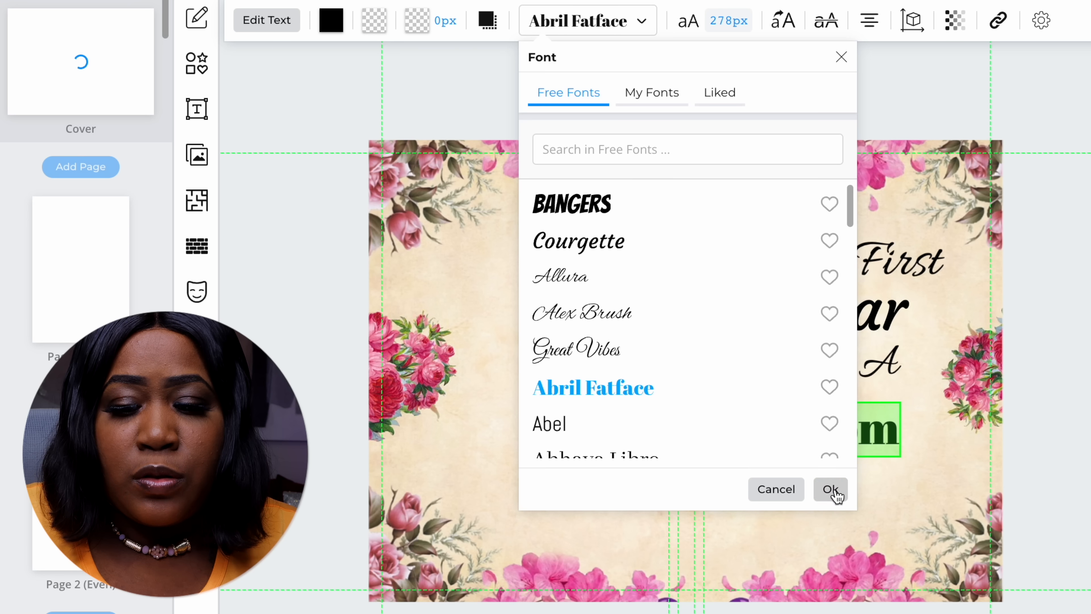
Apply the Abril Fatface font to "Mom", then enlarge the word and place it closely beneath "As A"
{"action": "left_click", "coordinate": [830, 488]}
{"action": "left_click", "coordinate": [857, 430]}
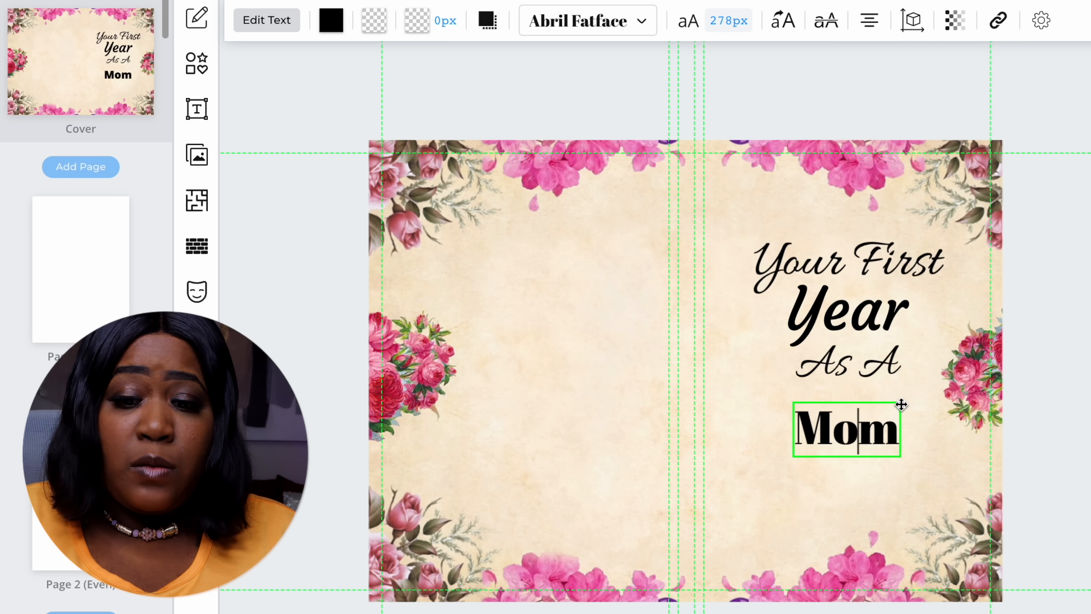
{"action": "key", "text": "ctrl+a"}
{"action": "left_click", "coordinate": [909, 384]}
{"action": "left_click", "coordinate": [886, 415]}
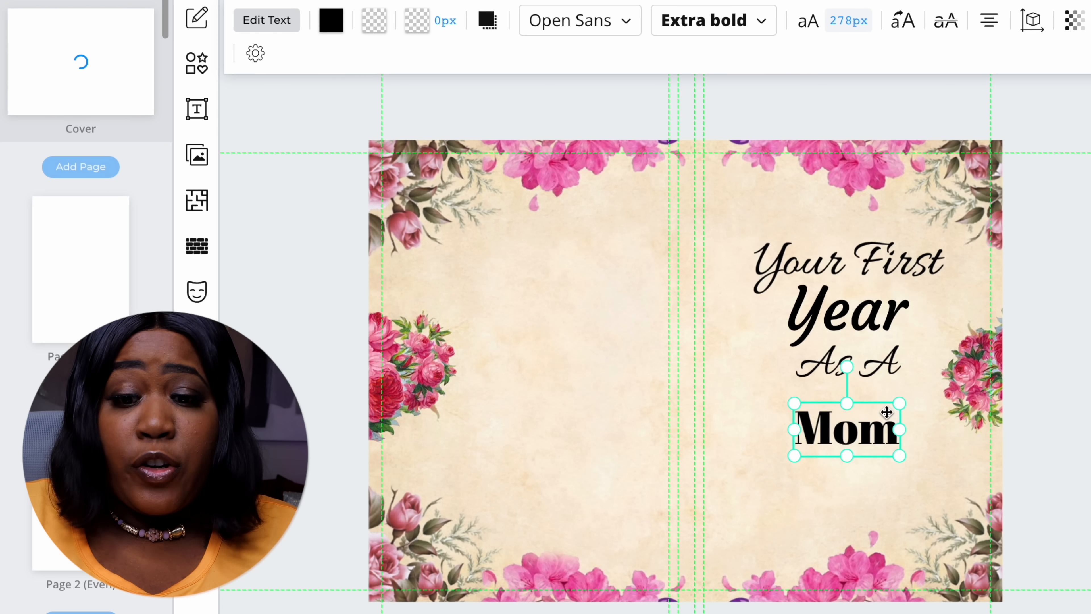
{"action": "left_click_drag", "start_coordinate": [902, 402], "coordinate": [869, 403]}
{"action": "left_click", "coordinate": [935, 324]}
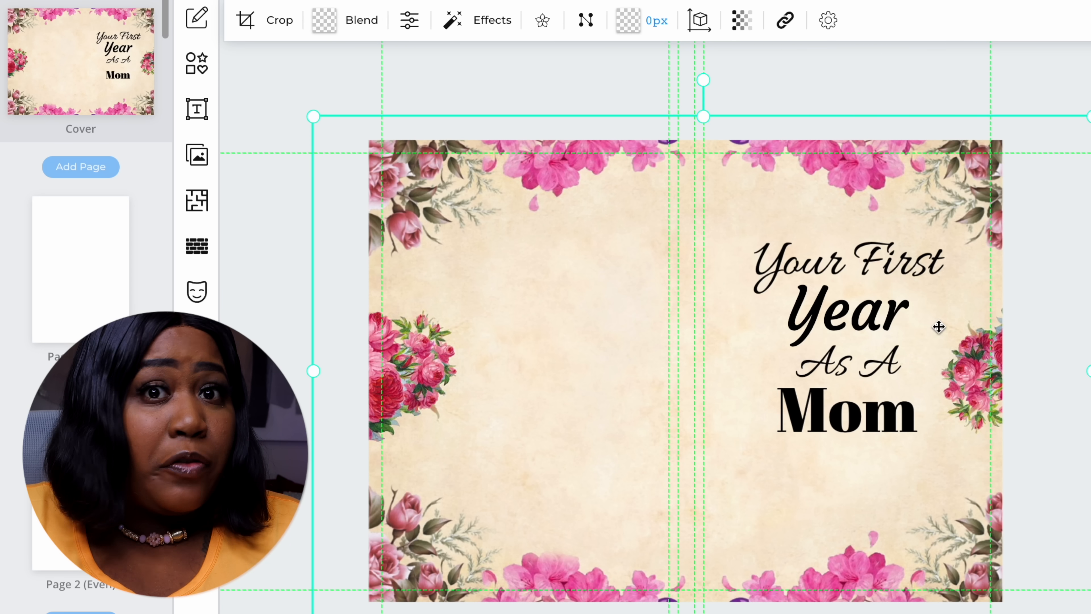
{"action": "left_click", "coordinate": [1026, 92]}
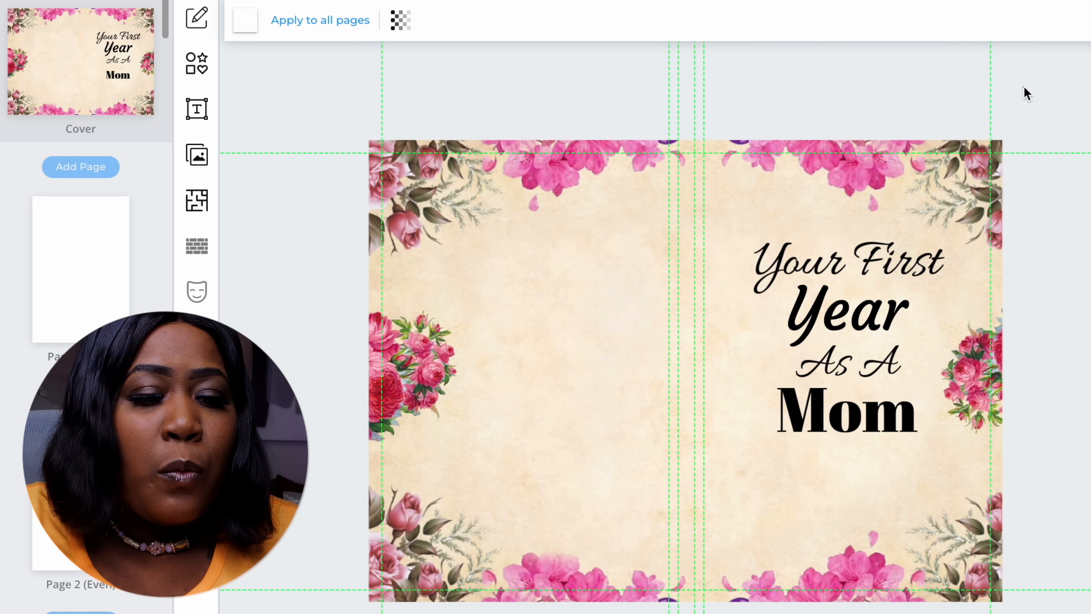
Add a heading text element to the cover and replace its wording with "A daily journal"
{"action": "left_click", "coordinate": [199, 158]}
{"action": "left_click", "coordinate": [197, 110]}
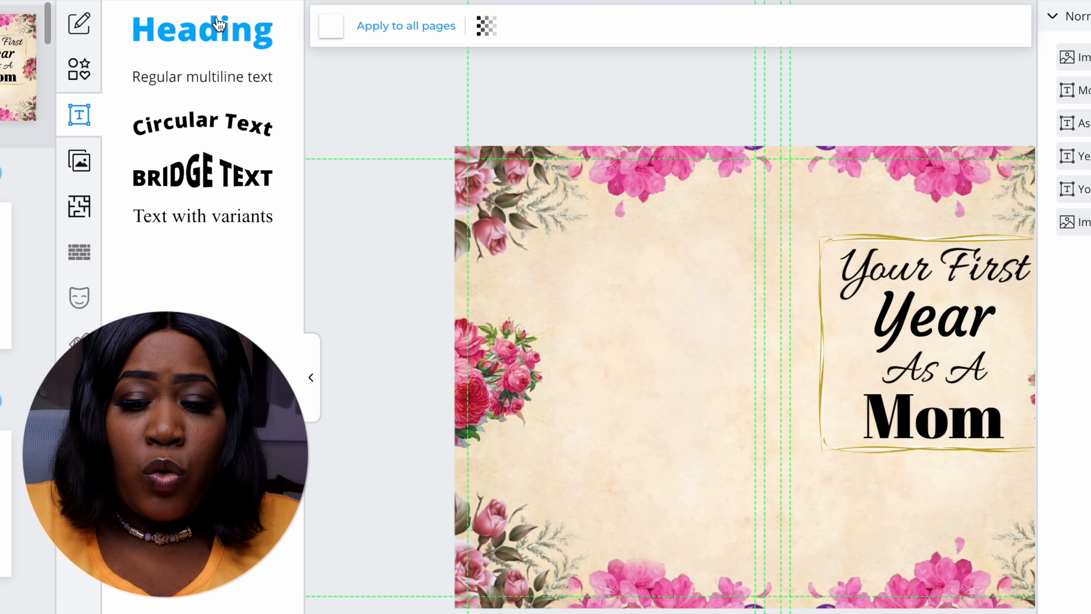
{"action": "left_click", "coordinate": [222, 27]}
{"action": "double_click", "coordinate": [749, 389]}
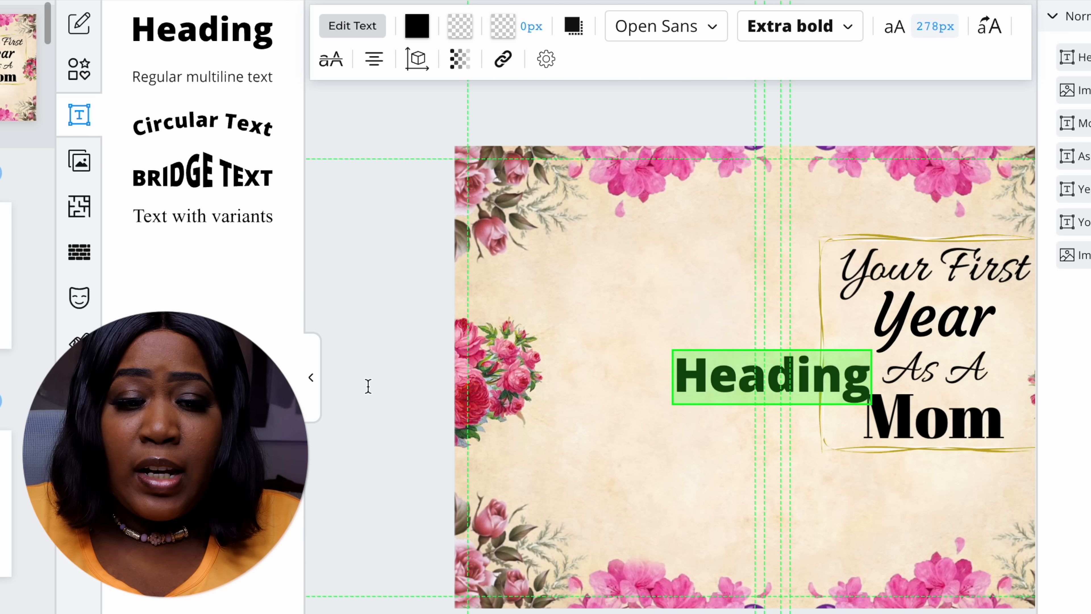
{"action": "type", "text": "A daily"}
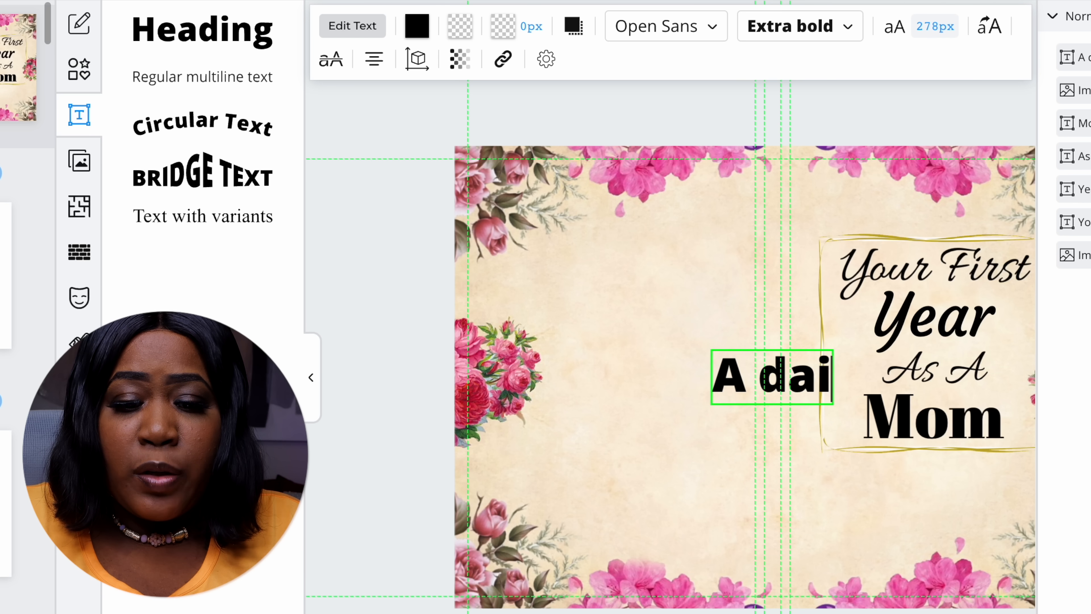
{"action": "type", "text": " journal"}
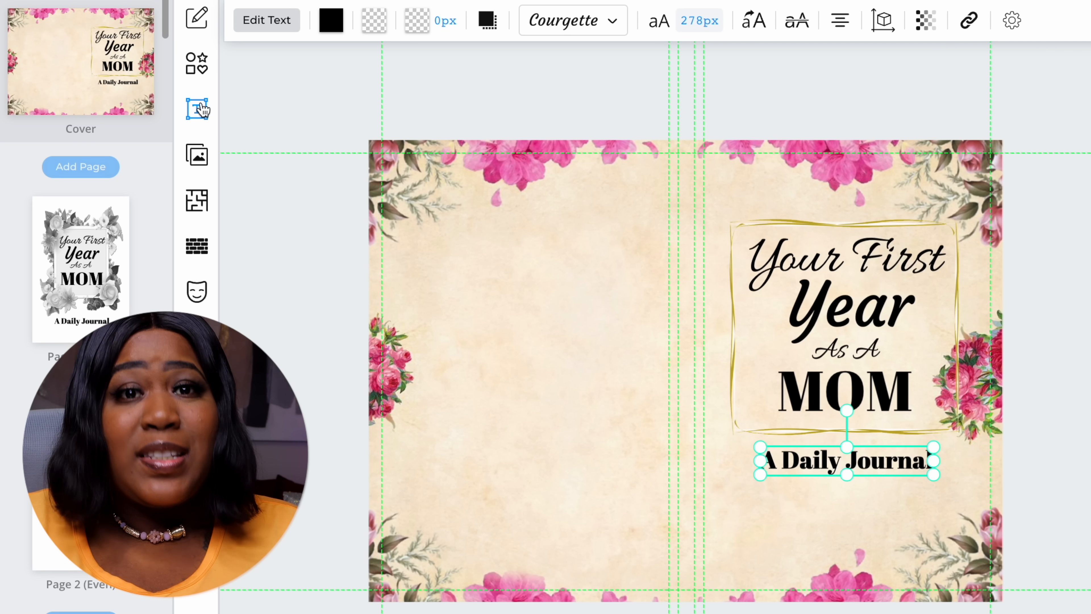
Copy the selected cover title texts and go to Page 1 (Odd)
{"action": "left_click", "coordinate": [29, 3]}
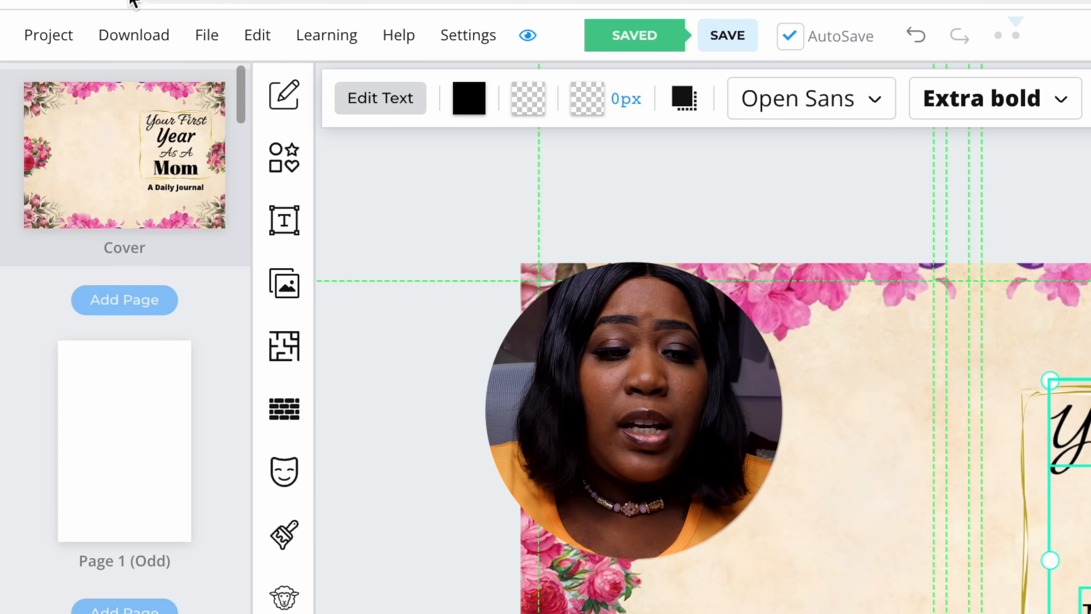
{"action": "left_click", "coordinate": [254, 37]}
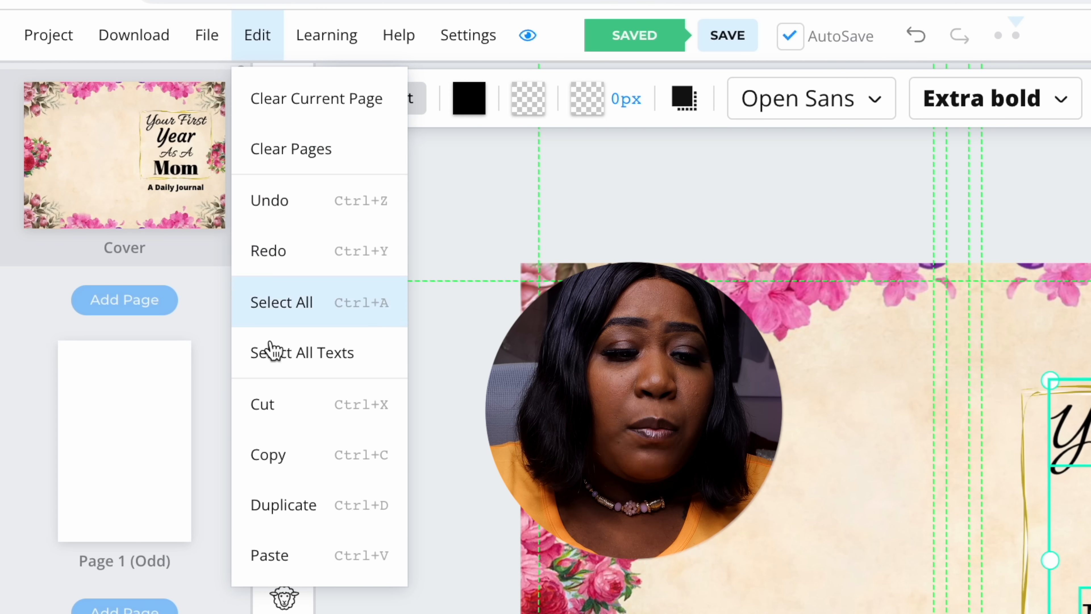
{"action": "left_click", "coordinate": [292, 454]}
{"action": "left_click", "coordinate": [134, 415]}
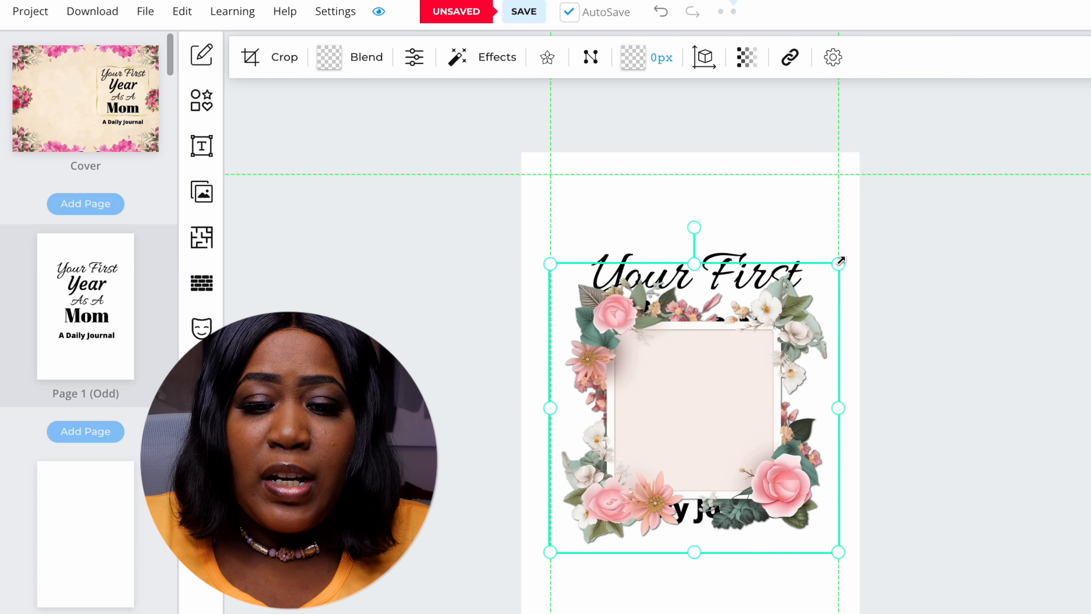
Enlarge and stretch the floral frame image on Page 1 and center it over the title texts
{"action": "left_click_drag", "start_coordinate": [838, 260], "coordinate": [865, 237]}
{"action": "left_click_drag", "start_coordinate": [706, 238], "coordinate": [706, 193]}
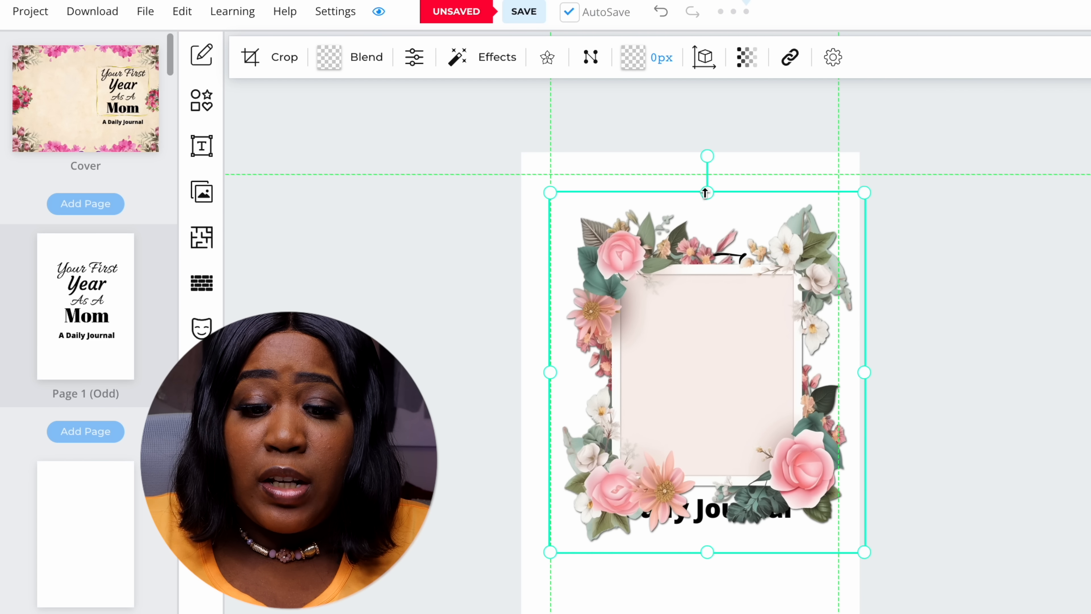
{"action": "left_click_drag", "start_coordinate": [711, 324], "coordinate": [692, 327]}
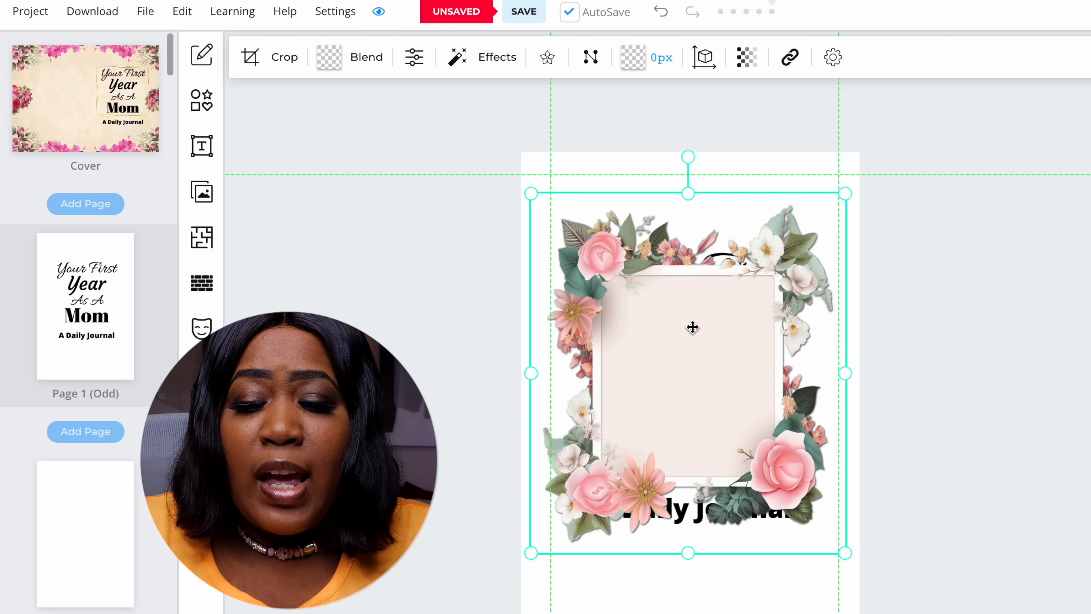
{"action": "left_click_drag", "start_coordinate": [689, 553], "coordinate": [690, 562]}
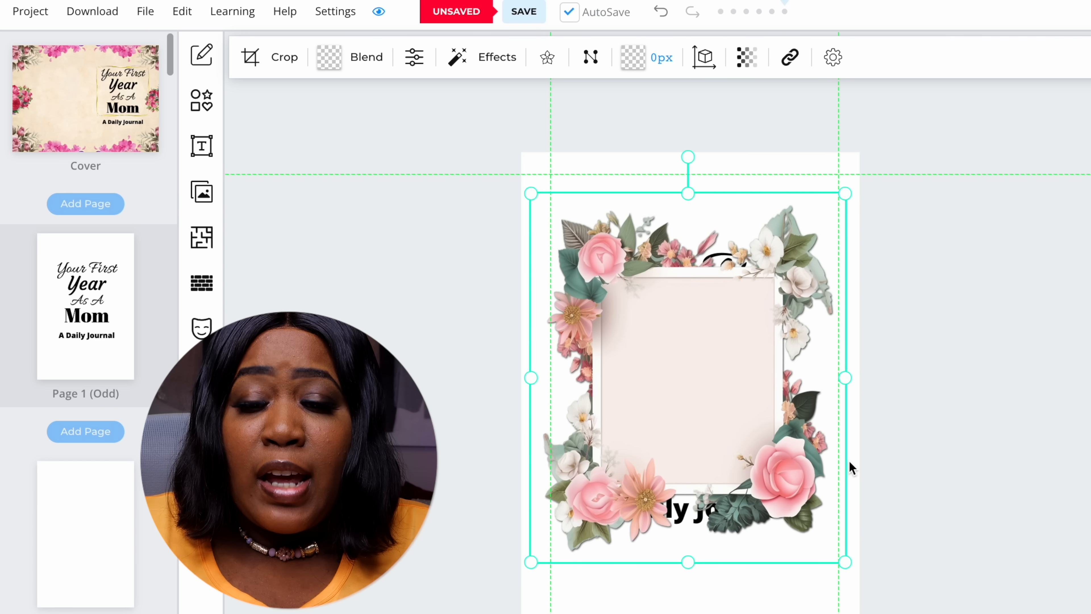
{"action": "left_click_drag", "start_coordinate": [847, 380], "coordinate": [850, 378]}
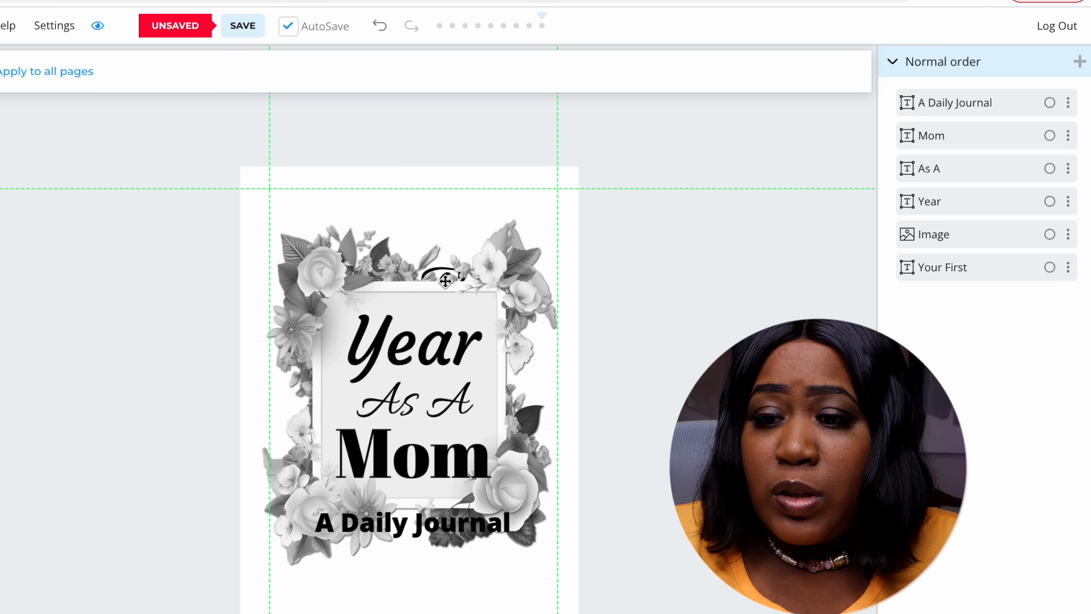
Stretch the grayscale floral frame up to the page's top margin and extend its lower edge around the title
{"action": "left_click", "coordinate": [396, 189]}
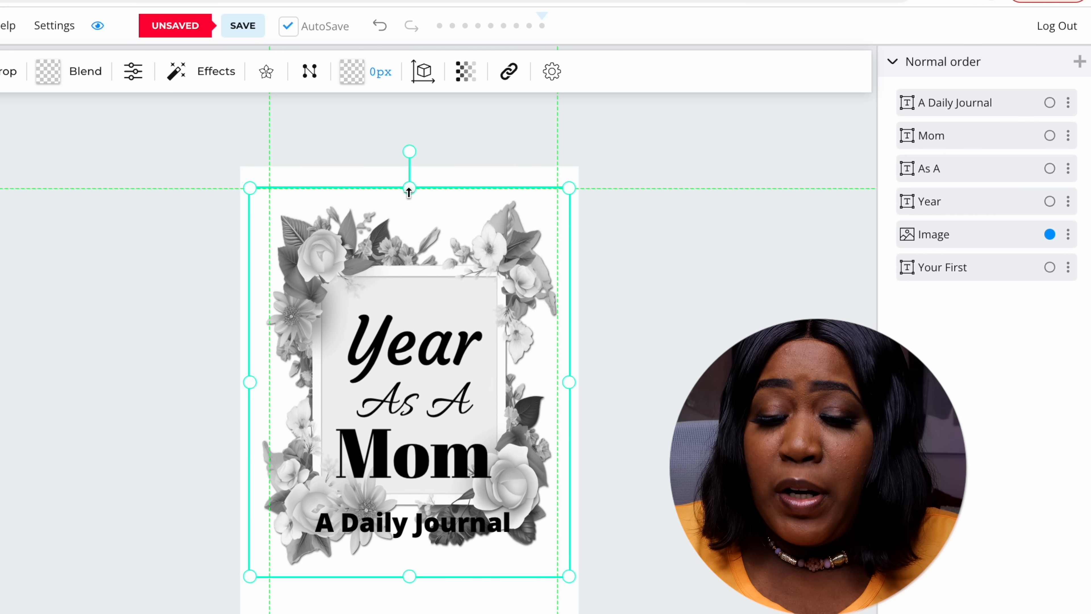
{"action": "left_click_drag", "start_coordinate": [419, 441], "coordinate": [423, 441]}
{"action": "left_click_drag", "start_coordinate": [413, 579], "coordinate": [411, 601]}
{"action": "left_click", "coordinate": [611, 259]}
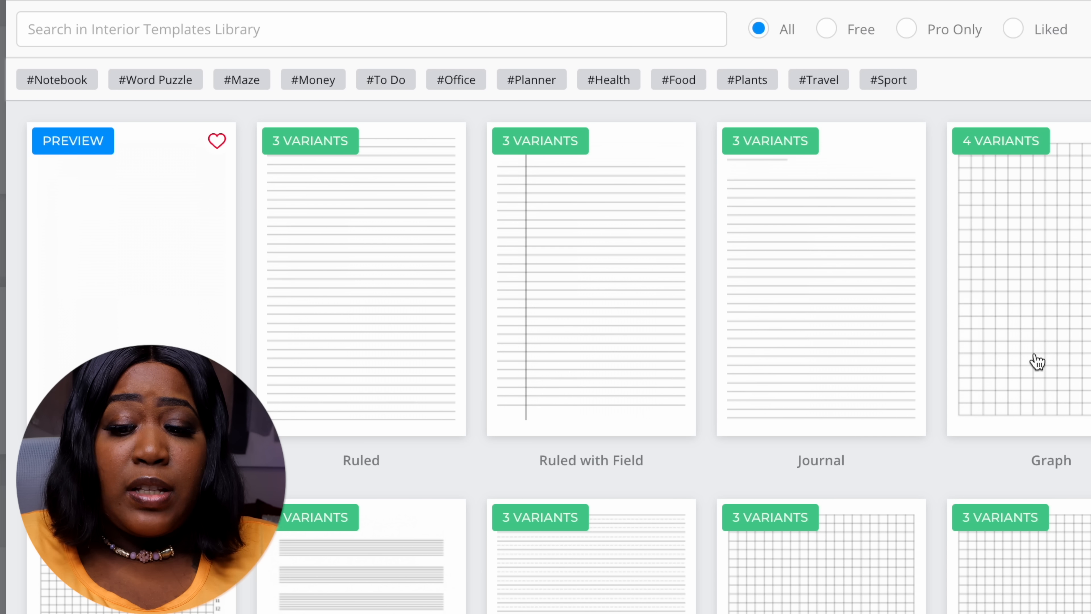
Browse the interior templates library for page layouts and review Page 1 (Odd) of the journal
{"action": "scroll", "coordinate": [1037, 361], "scroll_direction": "down", "scroll_amount": 5}
{"action": "scroll", "coordinate": [1037, 361], "scroll_direction": "down", "scroll_amount": 4}
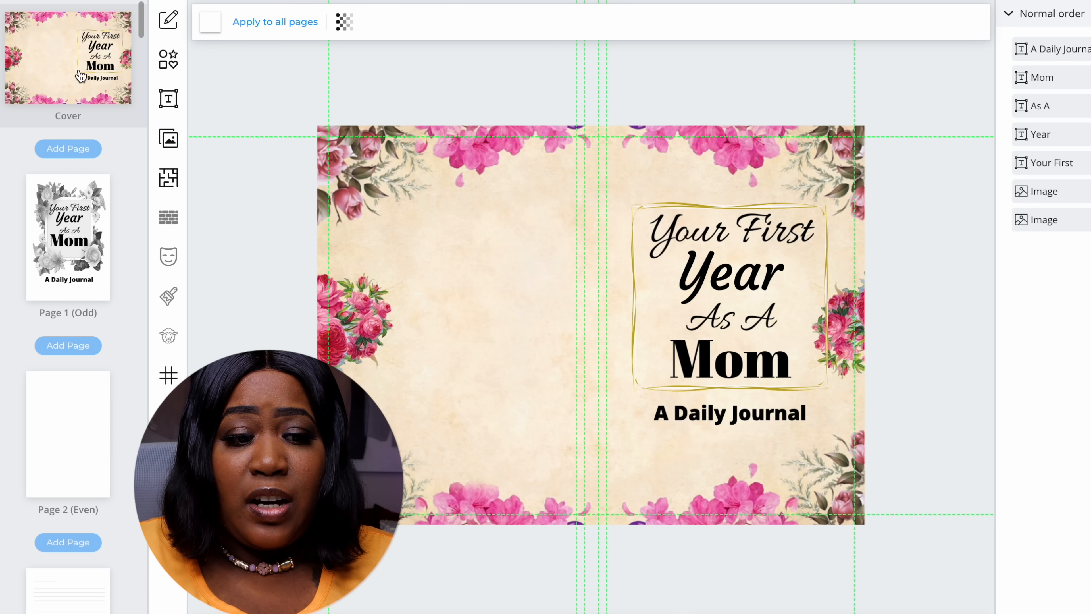
{"action": "left_click", "coordinate": [76, 241]}
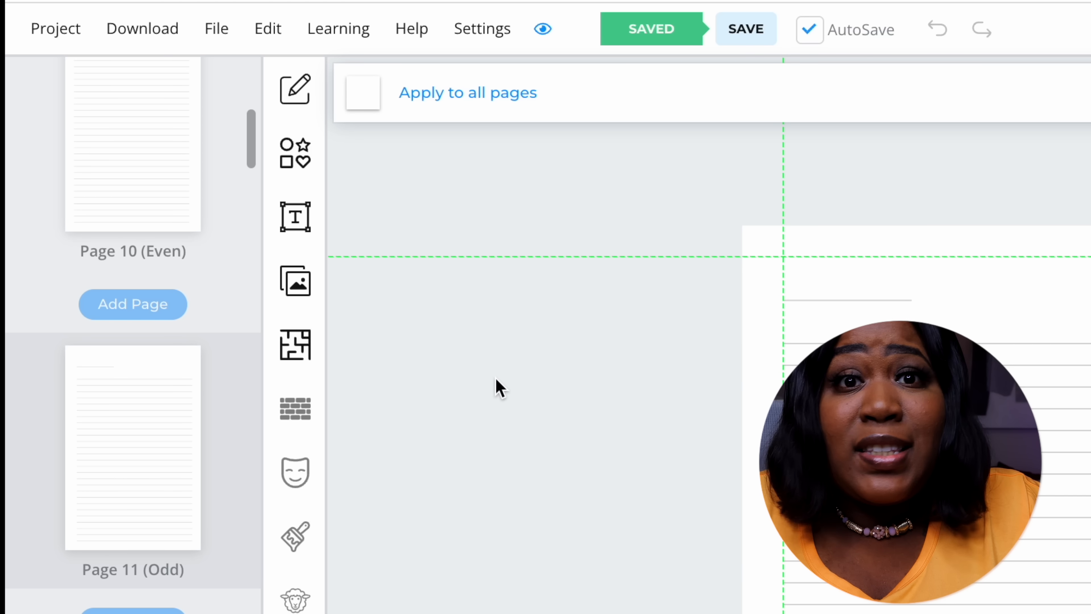
Download the current project in CMYK for printed books and place the extracted mothers_day (CMYK) 2 folder below the ZIP on the desktop
{"action": "left_click", "coordinate": [144, 46]}
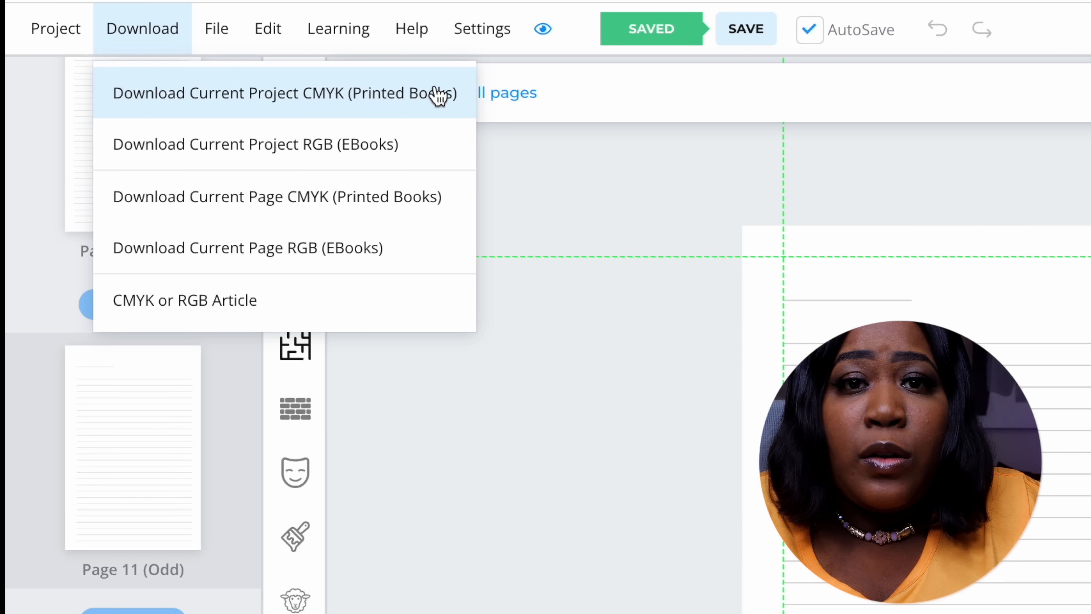
{"action": "left_click", "coordinate": [438, 96]}
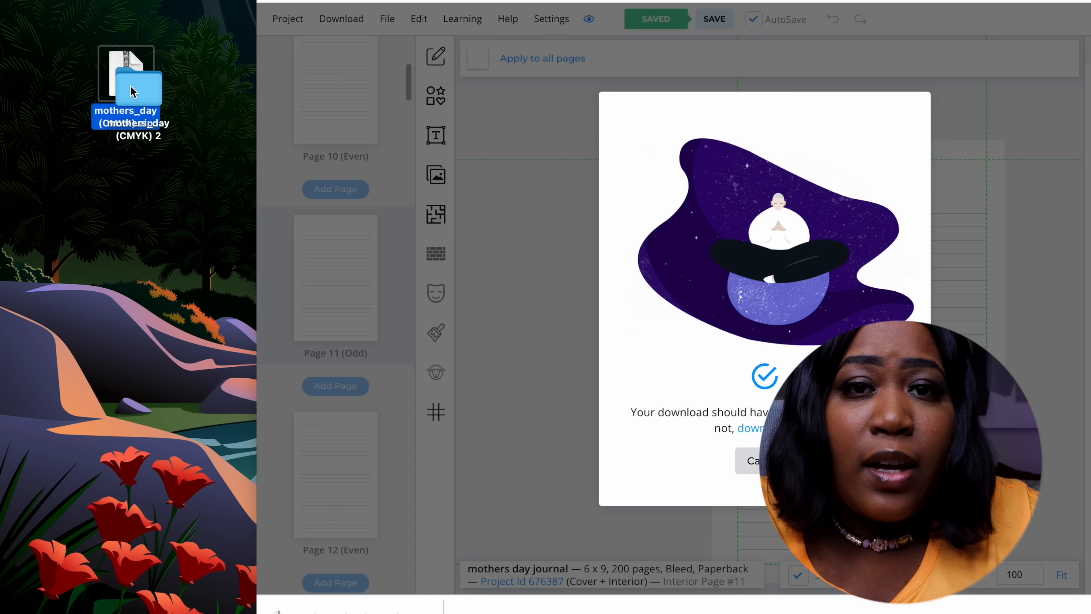
{"action": "left_click_drag", "start_coordinate": [132, 92], "coordinate": [129, 202]}
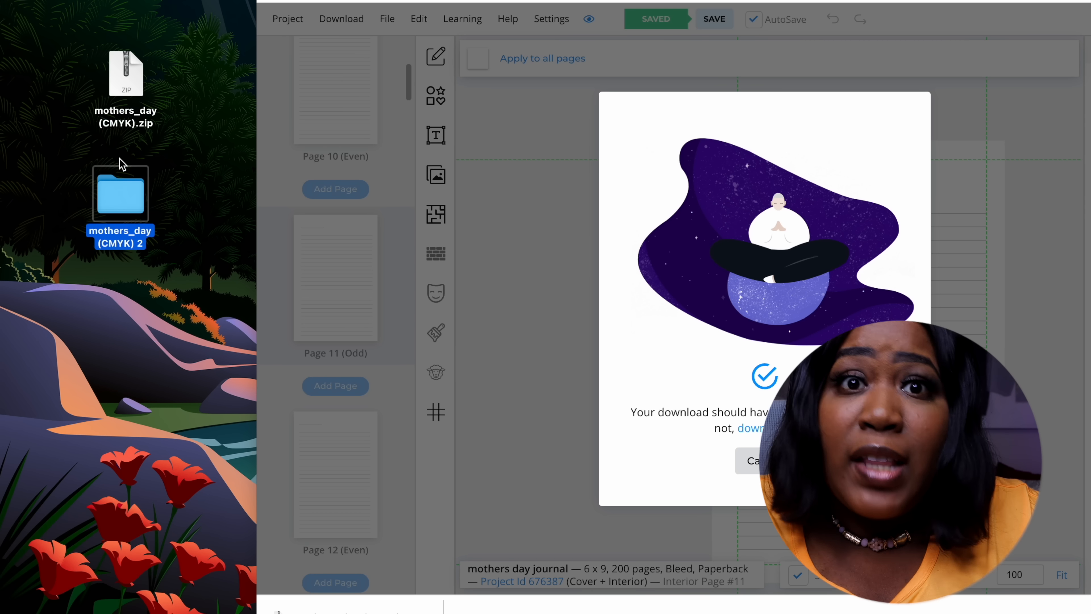